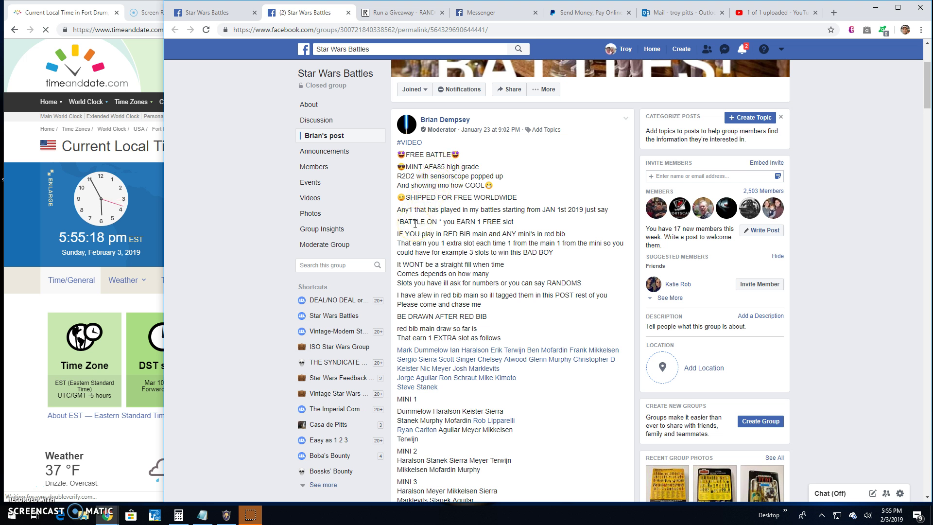
{"action": "scroll", "coordinate": [414, 223], "scroll_direction": "down", "scroll_amount": 2}
{"action": "scroll", "coordinate": [414, 222], "scroll_direction": "down", "scroll_amount": 2}
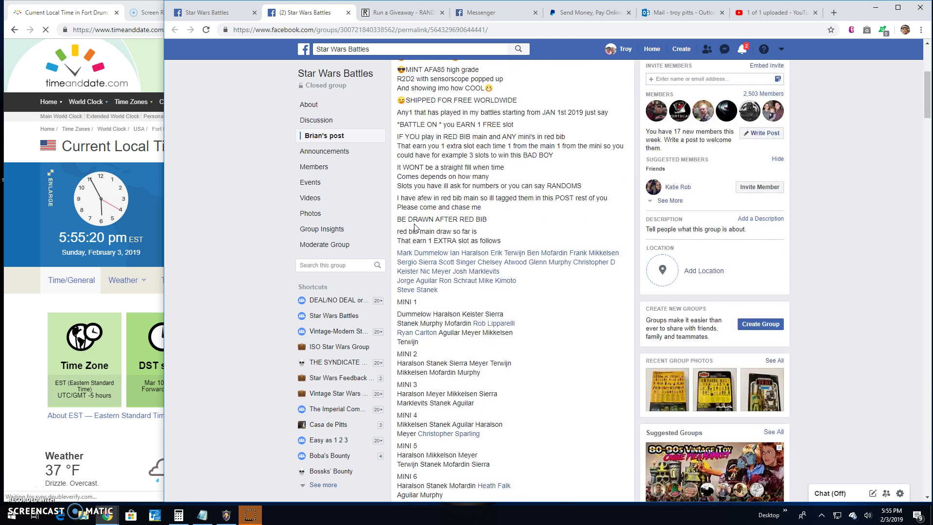
{"action": "scroll", "coordinate": [414, 225], "scroll_direction": "down", "scroll_amount": 3}
{"action": "scroll", "coordinate": [414, 226], "scroll_direction": "down", "scroll_amount": 3}
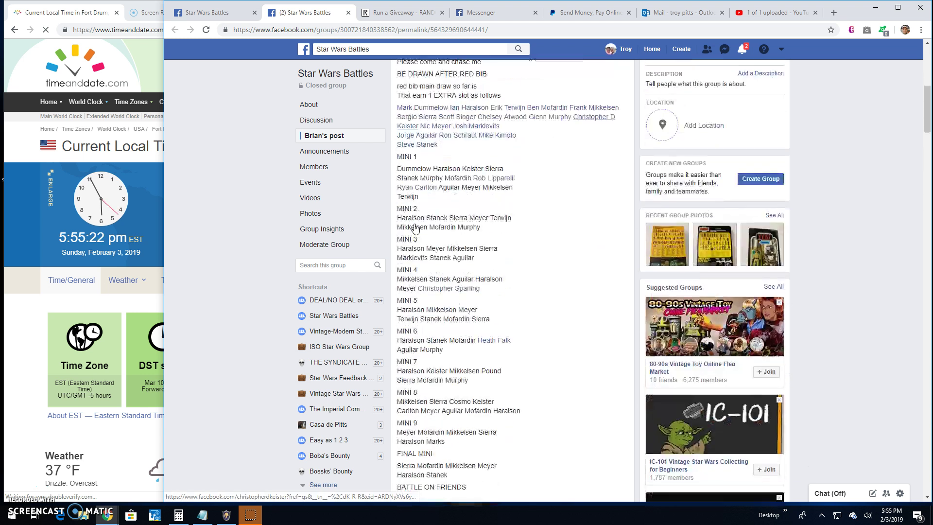
{"action": "scroll", "coordinate": [414, 225], "scroll_direction": "down", "scroll_amount": 3}
{"action": "scroll", "coordinate": [414, 226], "scroll_direction": "down", "scroll_amount": 3}
{"action": "scroll", "coordinate": [414, 224], "scroll_direction": "down", "scroll_amount": 2}
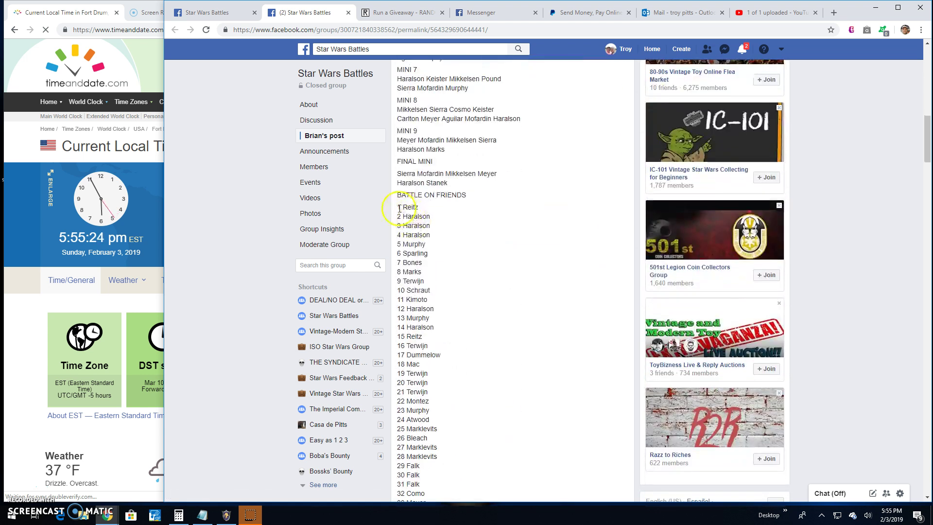
Step: Copy the numbered list from '1 Reitz' to '132 Sierra', then view and close the R2-D2 photo
{"action": "mouse_move", "coordinate": [396, 208]}
{"action": "left_mouse_down"}
{"action": "mouse_move", "coordinate": [484, 500]}
{"action": "mouse_move", "coordinate": [475, 344]}
{"action": "mouse_move", "coordinate": [468, 354]}
{"action": "left_mouse_up"}
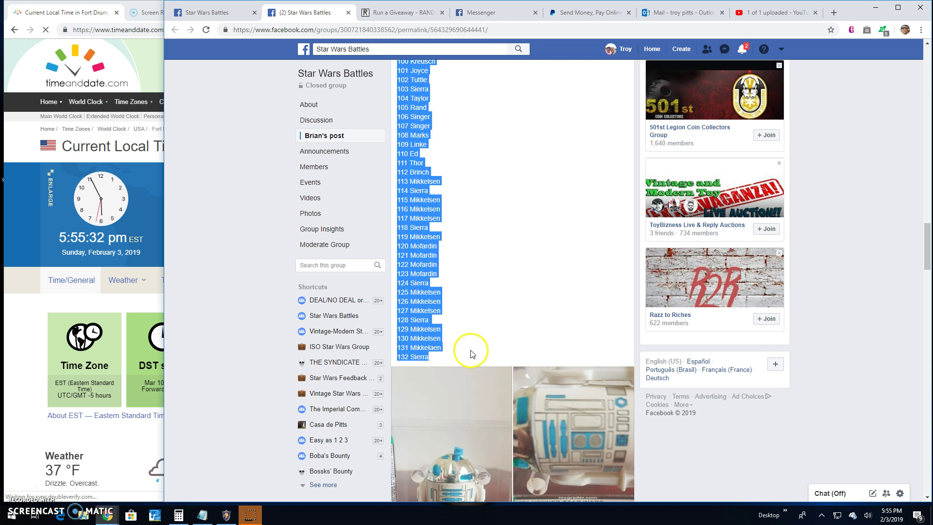
{"action": "left_click", "coordinate": [477, 328]}
{"action": "scroll", "coordinate": [474, 320], "scroll_direction": "down", "scroll_amount": 5}
{"action": "left_click", "coordinate": [444, 366]}
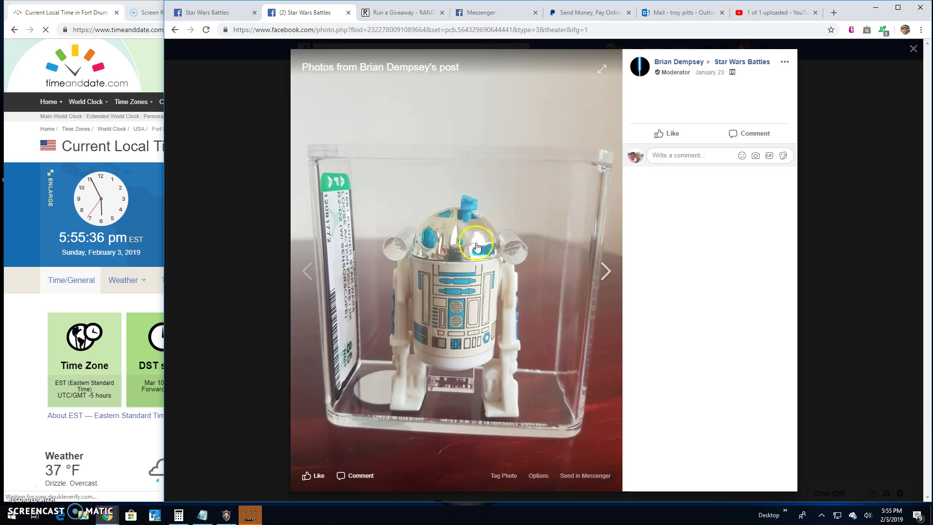
{"action": "left_click", "coordinate": [913, 51]}
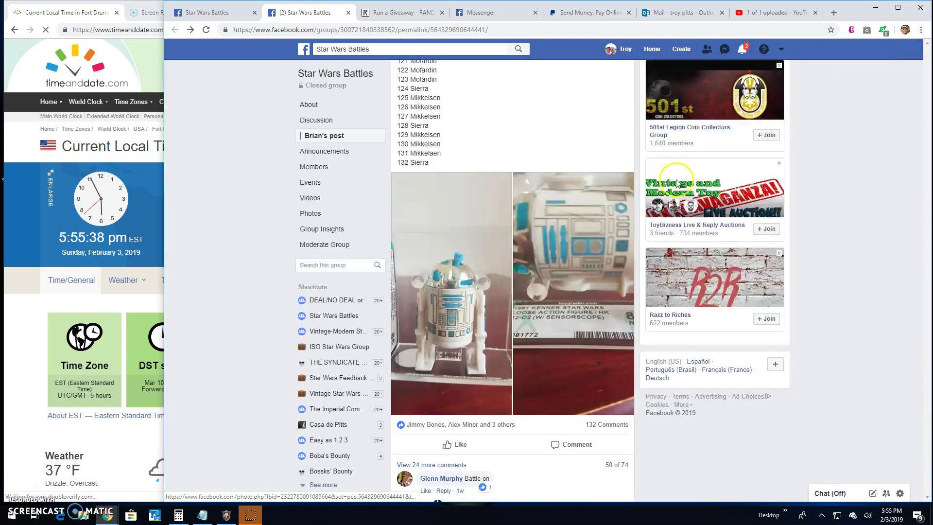
Step: Comment 'Live! 555pm' on the Star Wars Battles group post
{"action": "left_click", "coordinate": [558, 444]}
{"action": "type", "text": "Live! 555pm"}
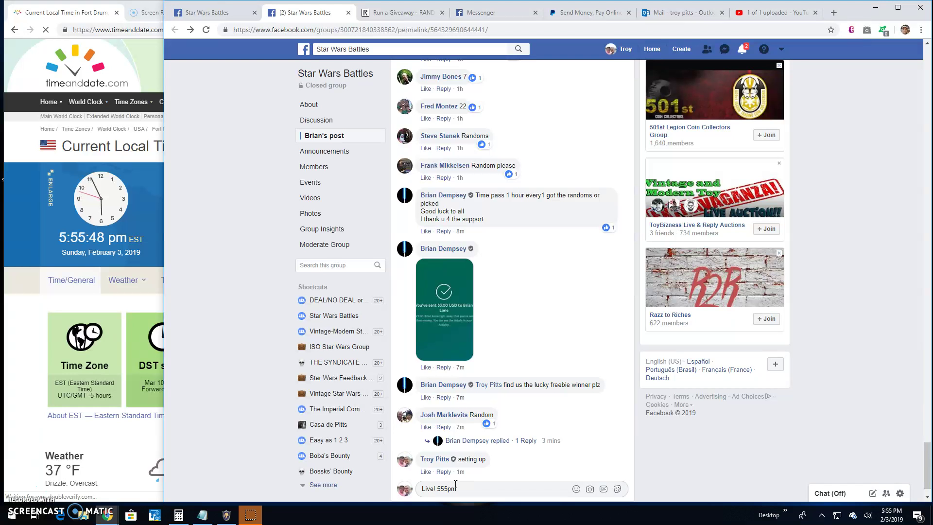
{"action": "key", "text": "Return"}
Step: Paste the 132 copied entries into the RANDOM.ORG giveaway entries box
{"action": "left_click", "coordinate": [402, 12]}
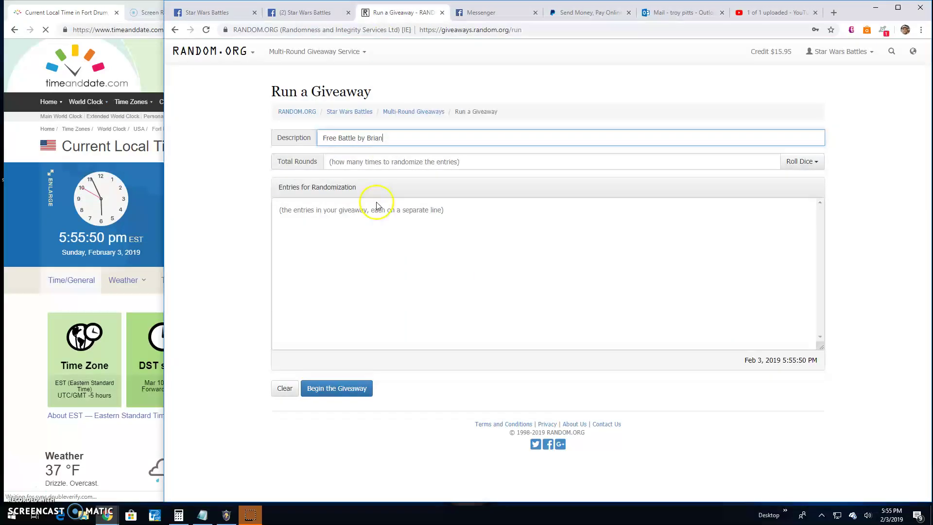
{"action": "left_click", "coordinate": [372, 234]}
{"action": "key", "text": "ctrl+v"}
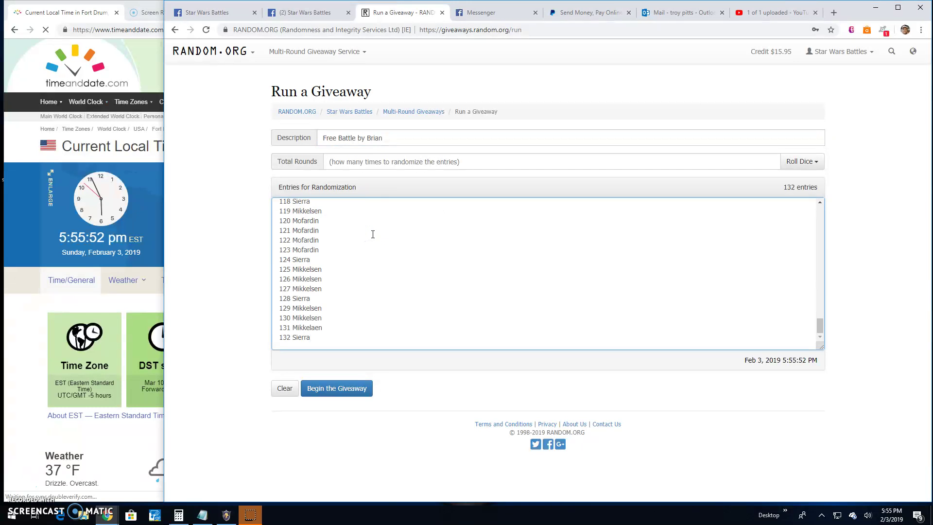
{"action": "scroll", "coordinate": [371, 233], "scroll_direction": "up", "scroll_amount": 5}
{"action": "scroll", "coordinate": [372, 233], "scroll_direction": "up", "scroll_amount": 5}
{"action": "scroll", "coordinate": [372, 233], "scroll_direction": "up", "scroll_amount": 5}
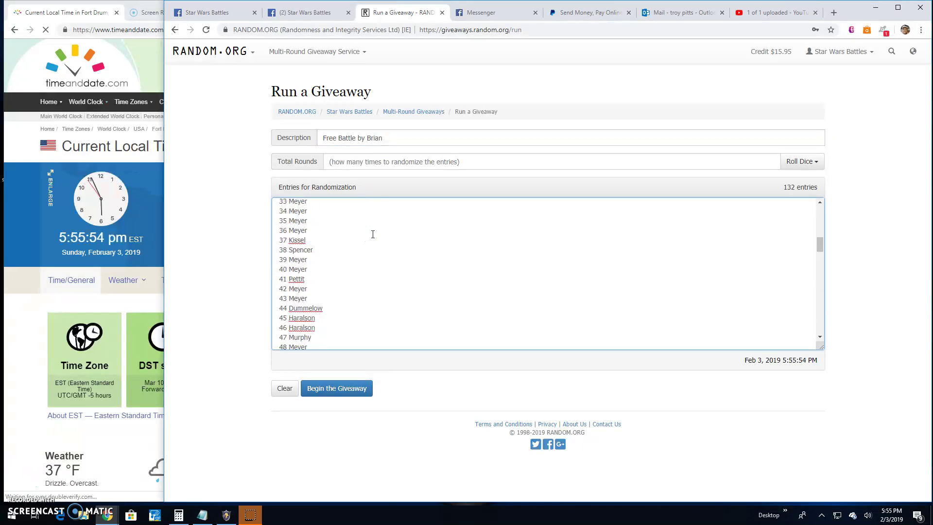
{"action": "scroll", "coordinate": [372, 233], "scroll_direction": "up", "scroll_amount": 8}
Step: Roll 2d6 twice to get six total rounds, then begin the giveaway
{"action": "left_click", "coordinate": [802, 161]}
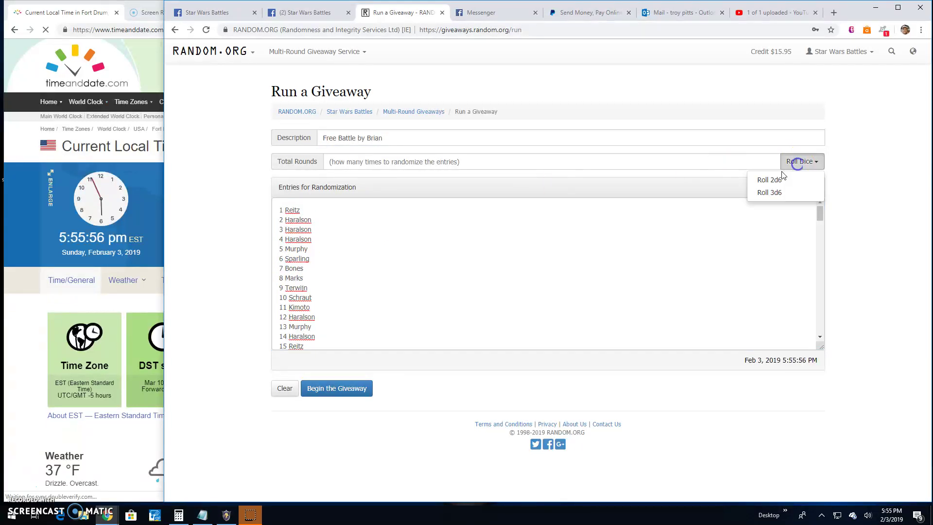
{"action": "left_click", "coordinate": [769, 180]}
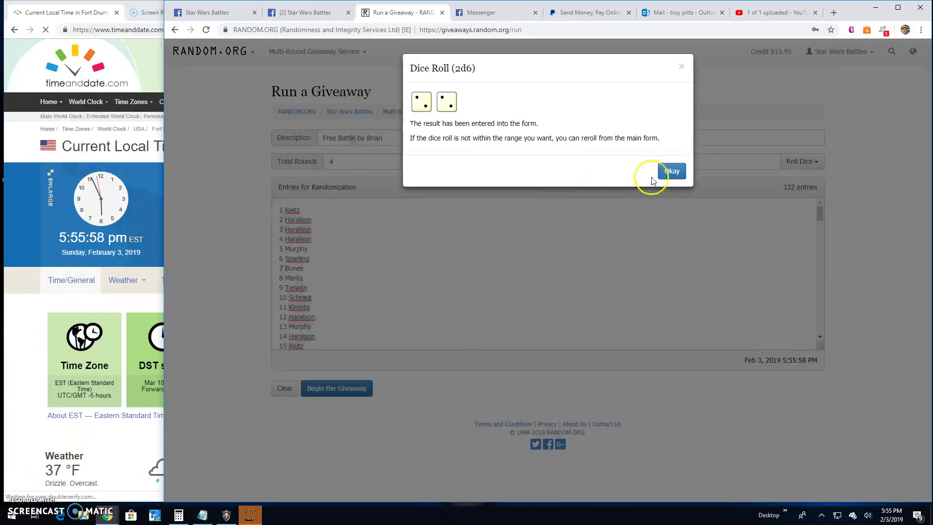
{"action": "left_click", "coordinate": [671, 170]}
{"action": "left_click", "coordinate": [802, 162]}
{"action": "left_click", "coordinate": [765, 182]}
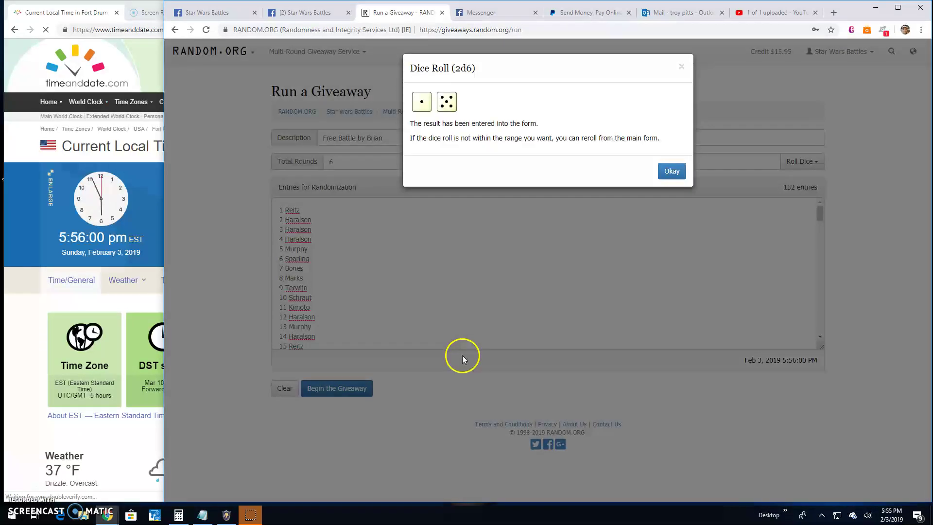
{"action": "left_click", "coordinate": [671, 170]}
{"action": "left_click", "coordinate": [337, 388]}
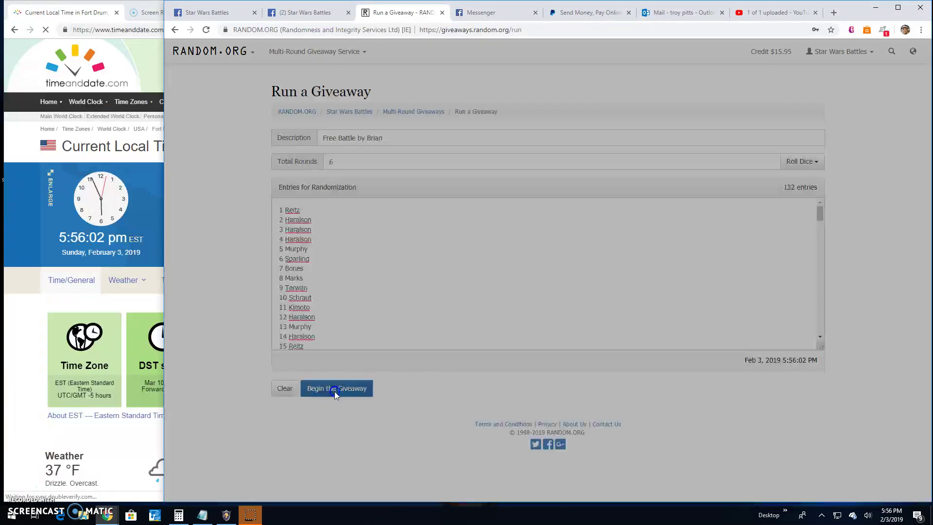
Step: Confirm the giveaway start and generate rounds two through five
{"action": "left_click", "coordinate": [648, 153]}
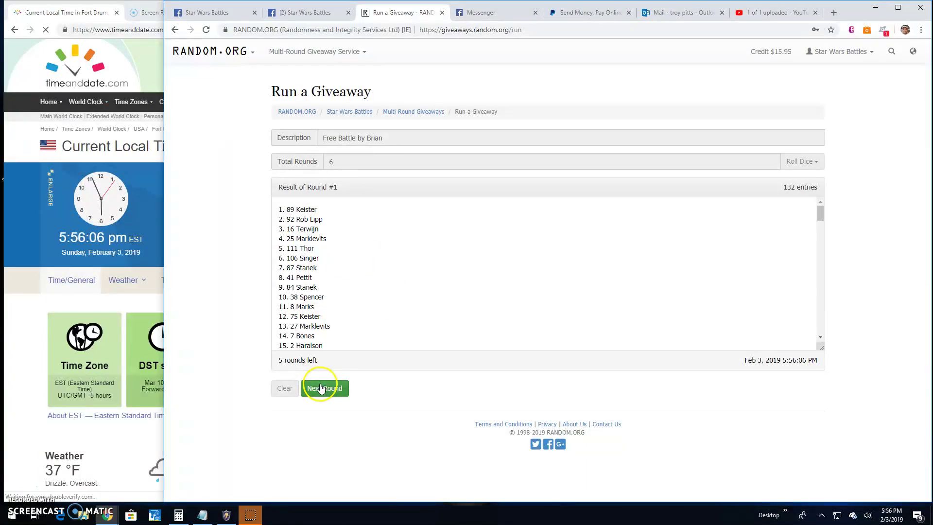
{"action": "left_click", "coordinate": [321, 388]}
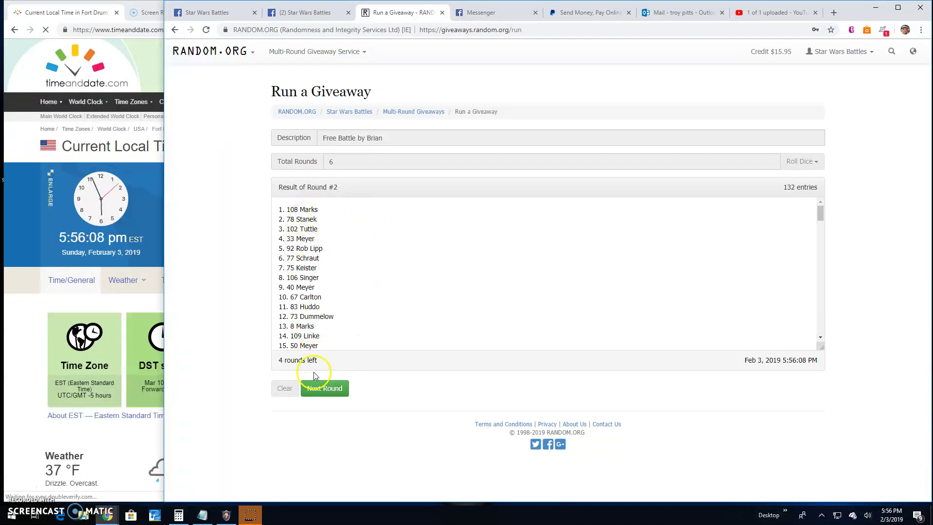
{"action": "left_click", "coordinate": [324, 388]}
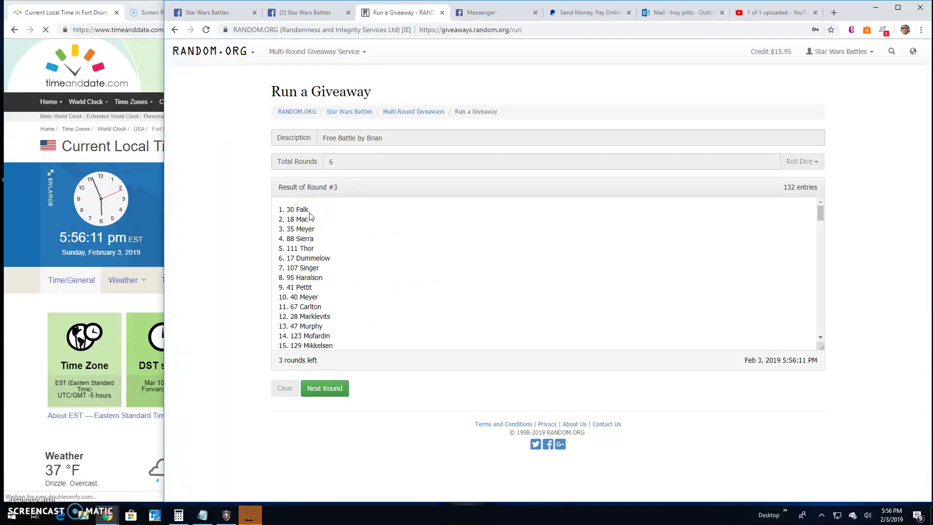
{"action": "left_click", "coordinate": [324, 388]}
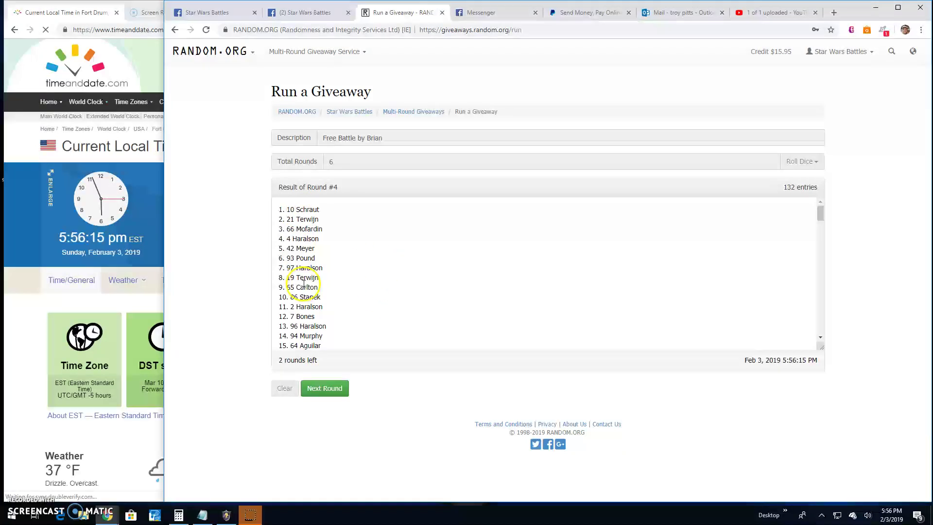
{"action": "left_click", "coordinate": [324, 388]}
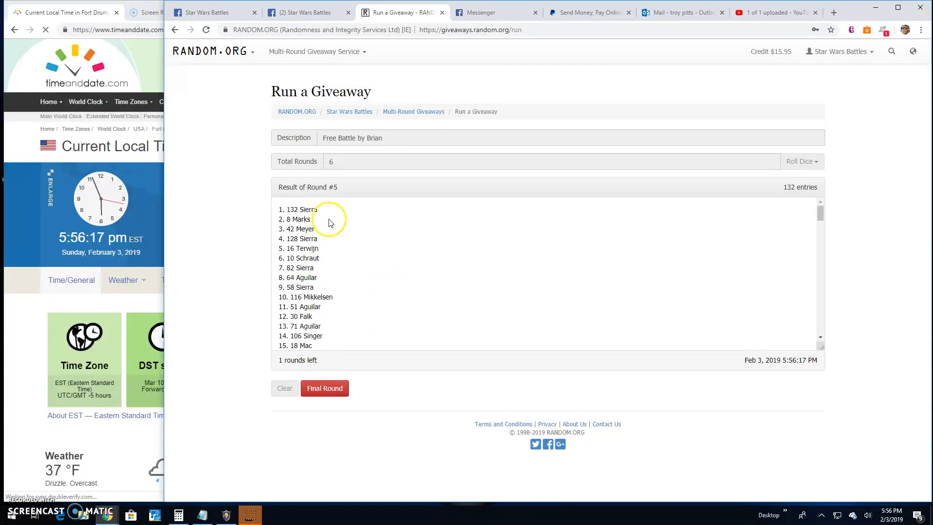
Step: Comment 'Final round! good luck!' on the Star Wars Battles group post
{"action": "left_click", "coordinate": [292, 13]}
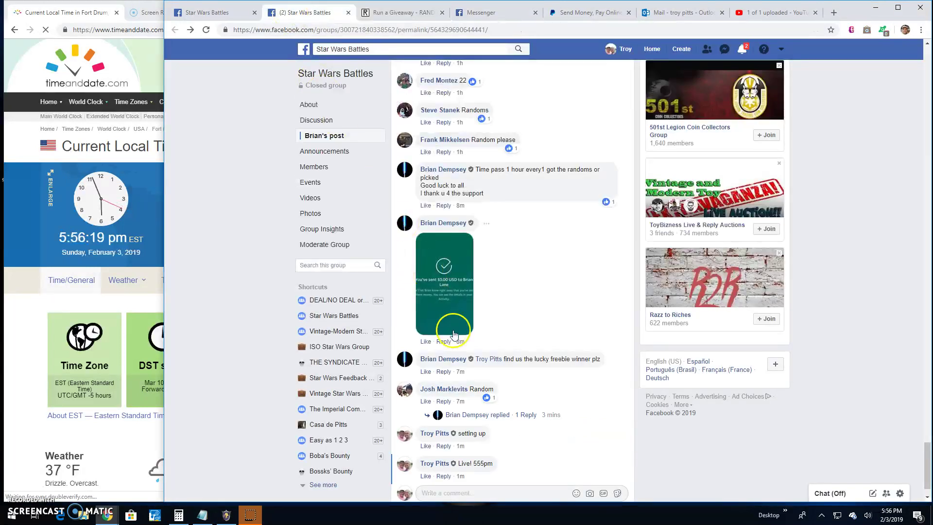
{"action": "scroll", "coordinate": [453, 332], "scroll_direction": "down", "scroll_amount": 1}
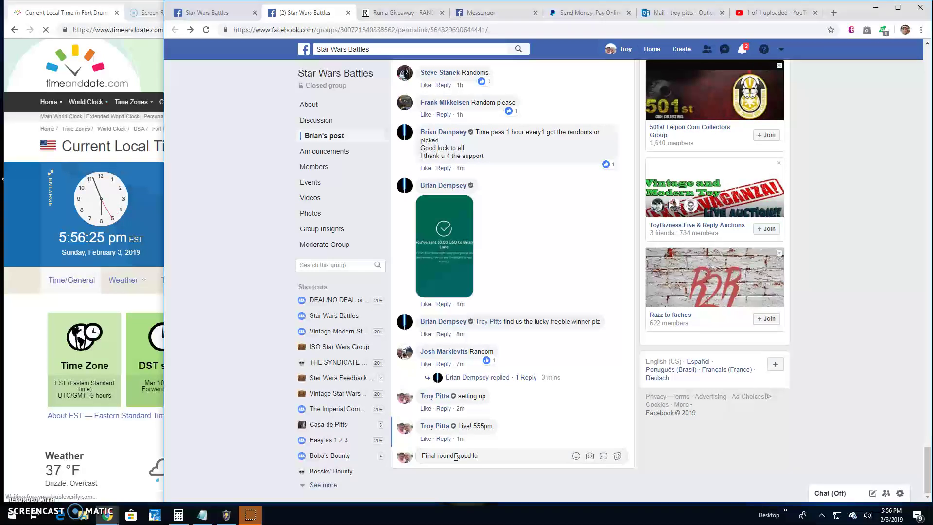
{"action": "type", "text": "!"}
{"action": "key", "text": "Return"}
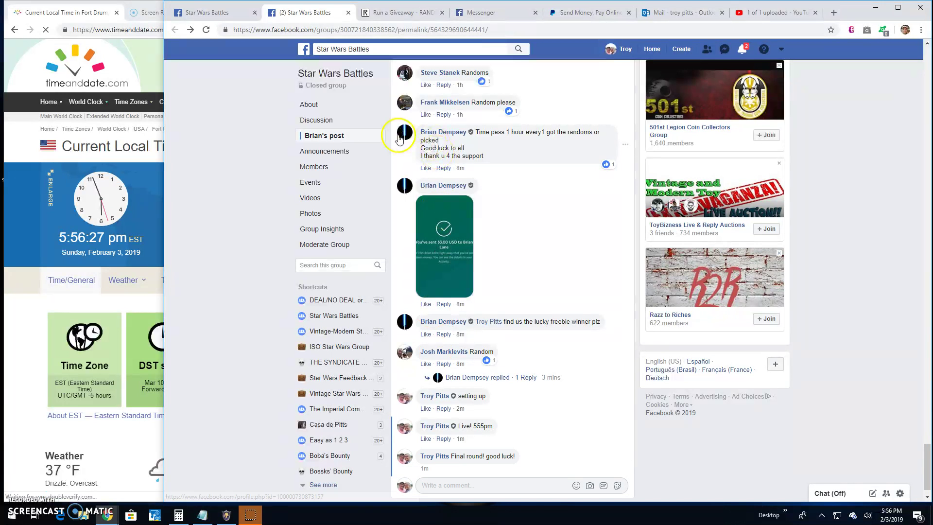
Step: Run the sixth round and open the verification page for code 'wfnvnr'
{"action": "left_click", "coordinate": [401, 12]}
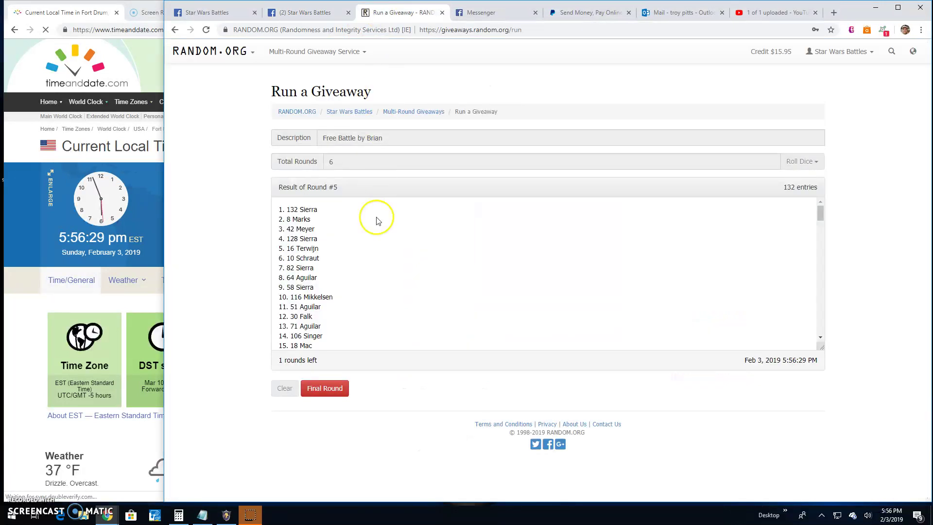
{"action": "left_click", "coordinate": [325, 388]}
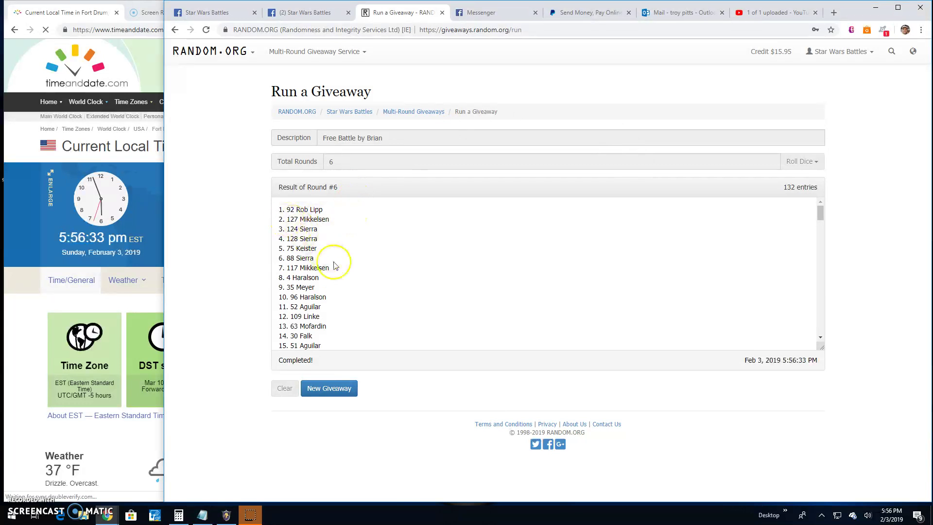
{"action": "scroll", "coordinate": [336, 248], "scroll_direction": "down", "scroll_amount": 5}
{"action": "scroll", "coordinate": [336, 275], "scroll_direction": "down", "scroll_amount": 3}
{"action": "scroll", "coordinate": [336, 274], "scroll_direction": "down", "scroll_amount": 5}
{"action": "scroll", "coordinate": [336, 275], "scroll_direction": "down", "scroll_amount": 5}
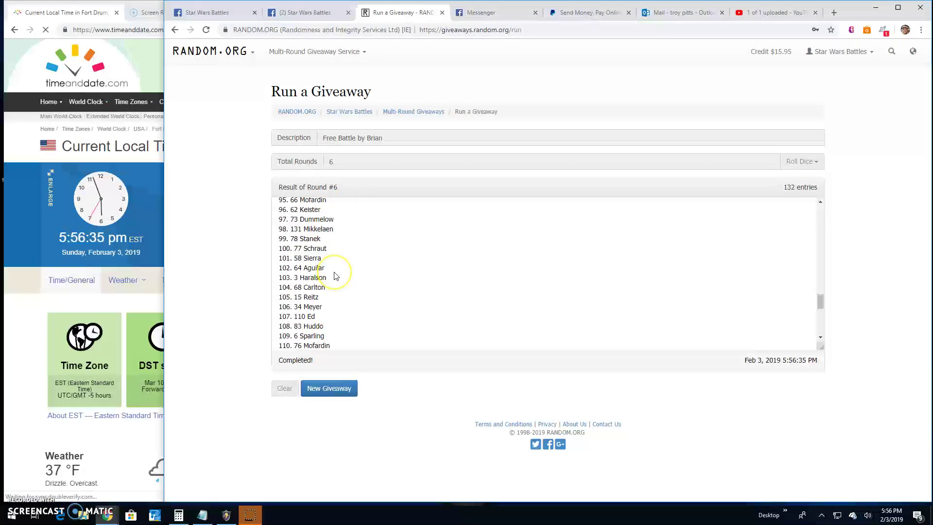
{"action": "scroll", "coordinate": [337, 275], "scroll_direction": "down", "scroll_amount": 4}
{"action": "left_click", "coordinate": [343, 318]}
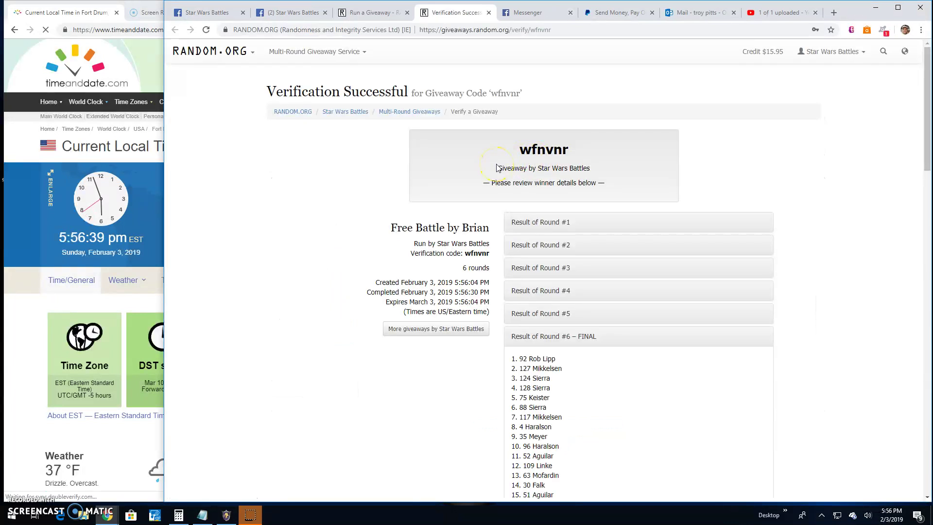
{"action": "scroll", "coordinate": [497, 167], "scroll_direction": "down", "scroll_amount": 6}
{"action": "scroll", "coordinate": [539, 182], "scroll_direction": "up", "scroll_amount": 2}
{"action": "scroll", "coordinate": [539, 183], "scroll_direction": "up", "scroll_amount": 2}
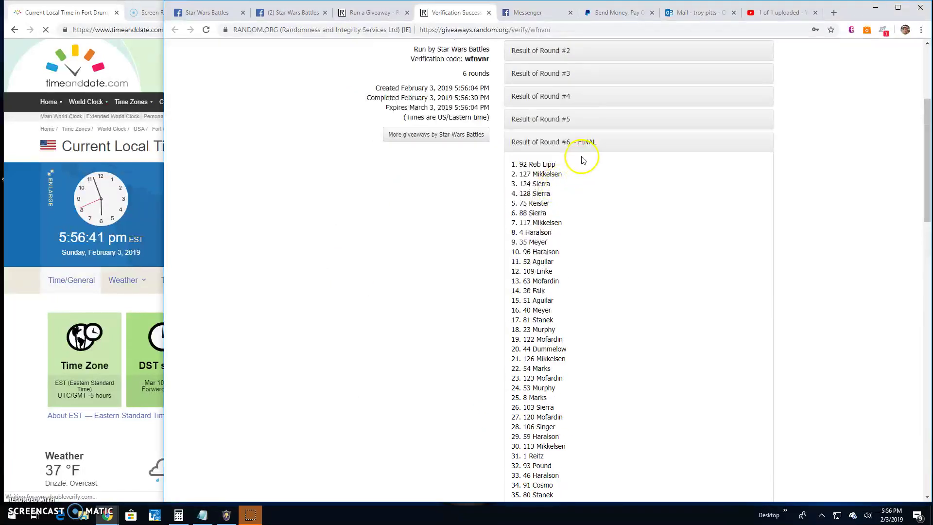
{"action": "left_click_drag", "start_coordinate": [556, 163], "coordinate": [518, 164]}
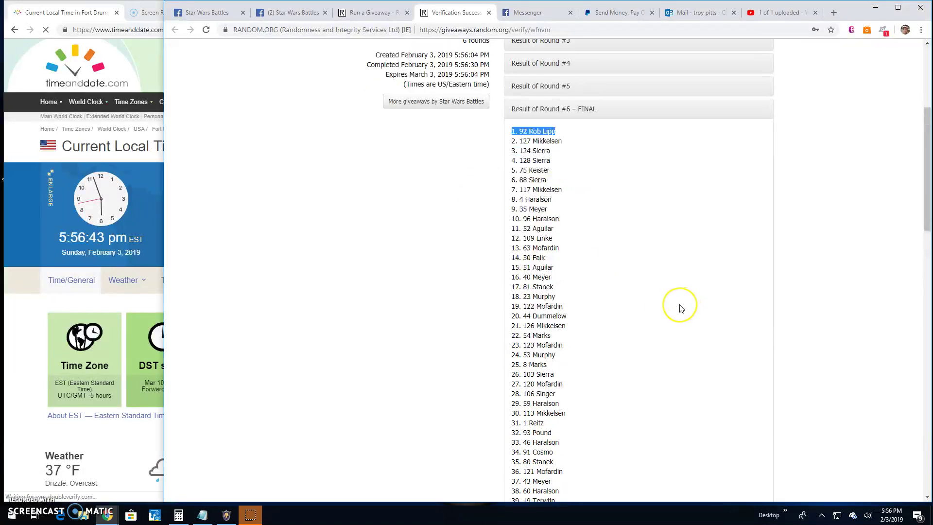
{"action": "scroll", "coordinate": [680, 308], "scroll_direction": "down", "scroll_amount": 4}
{"action": "scroll", "coordinate": [681, 309], "scroll_direction": "down", "scroll_amount": 4}
{"action": "scroll", "coordinate": [680, 308], "scroll_direction": "down", "scroll_amount": 4}
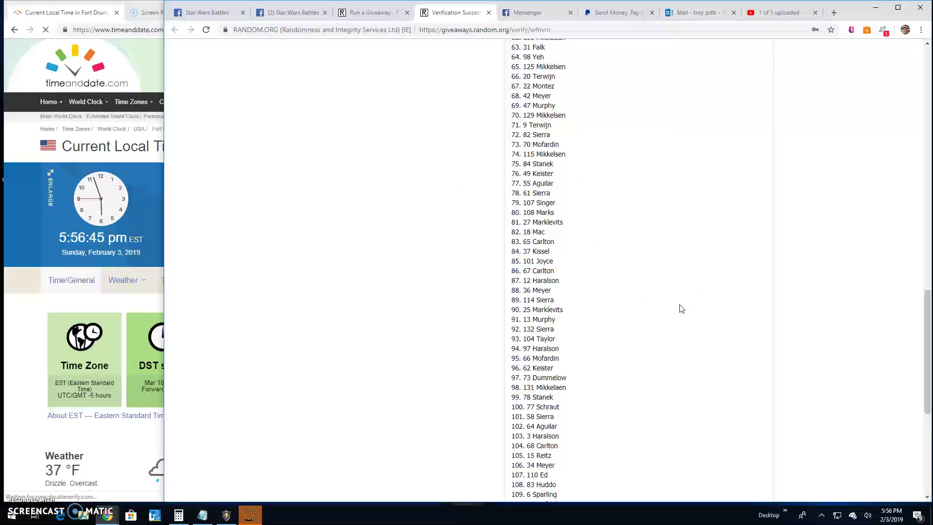
{"action": "scroll", "coordinate": [680, 308], "scroll_direction": "down", "scroll_amount": 2}
{"action": "scroll", "coordinate": [680, 308], "scroll_direction": "down", "scroll_amount": 3}
{"action": "scroll", "coordinate": [663, 306], "scroll_direction": "up", "scroll_amount": 5}
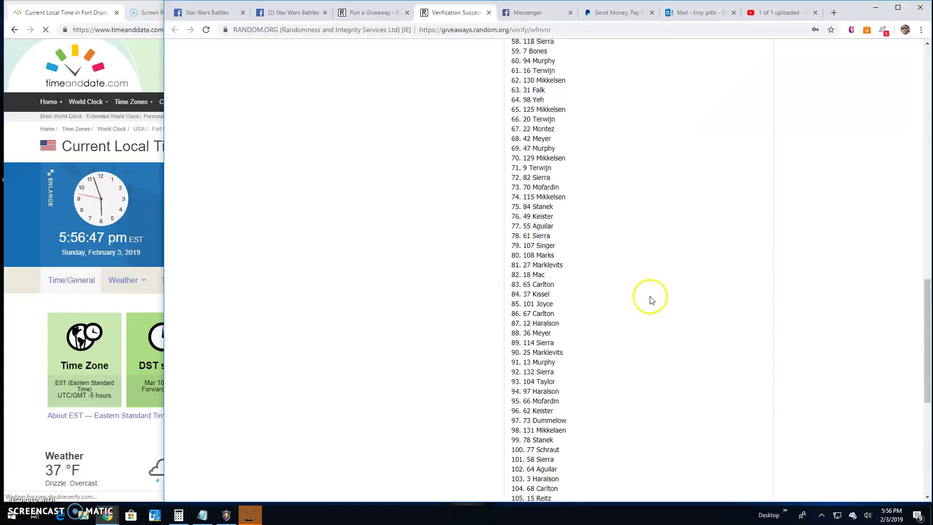
{"action": "scroll", "coordinate": [664, 306], "scroll_direction": "up", "scroll_amount": 5}
{"action": "scroll", "coordinate": [569, 285], "scroll_direction": "up", "scroll_amount": 6}
{"action": "scroll", "coordinate": [365, 145], "scroll_direction": "up", "scroll_amount": 4}
Step: Comment 'Done! 556 pm' on the Star Wars Battles group post
{"action": "left_click", "coordinate": [290, 13]}
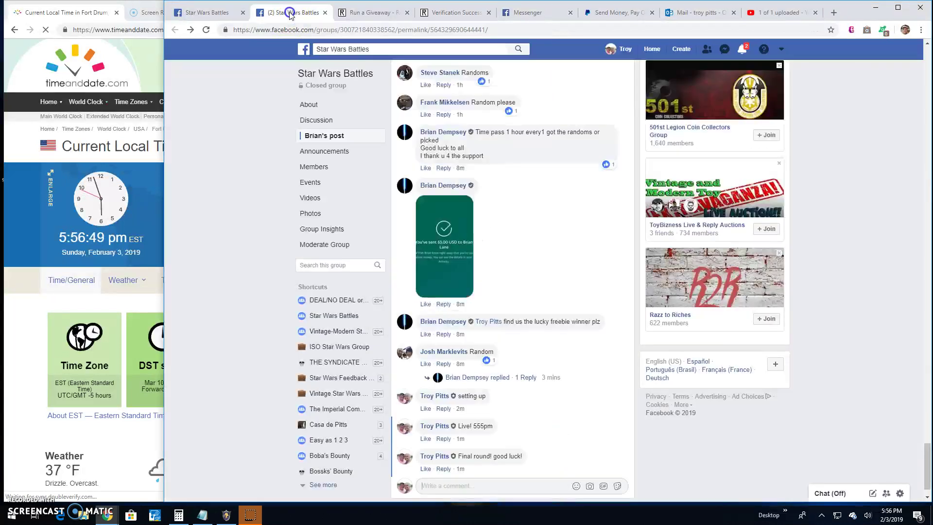
{"action": "scroll", "coordinate": [437, 364], "scroll_direction": "down", "scroll_amount": 1}
{"action": "left_click", "coordinate": [425, 454]}
{"action": "type", "text": "Done! 556 pm"}
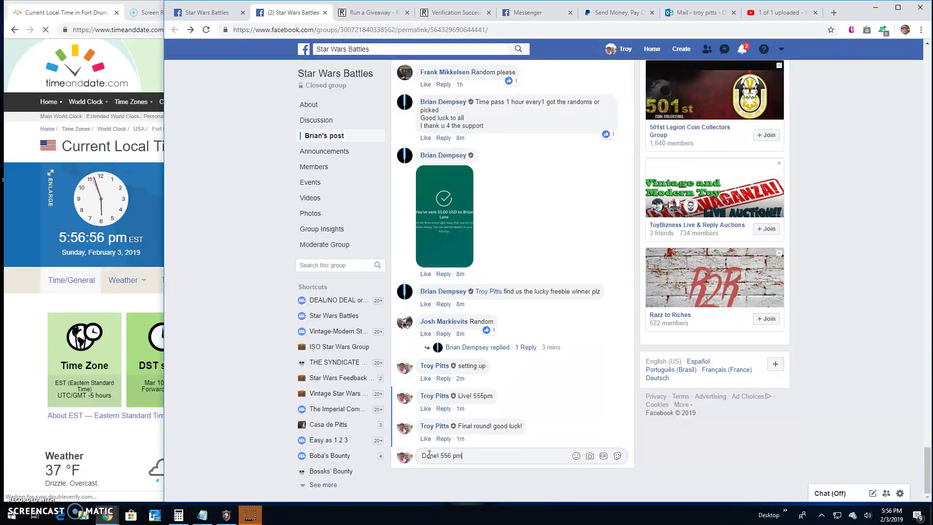
{"action": "key", "text": "Return"}
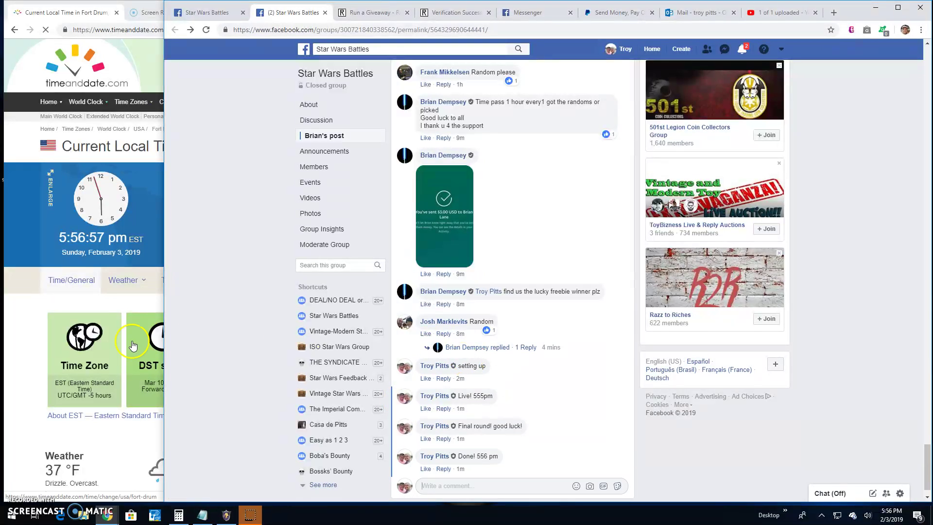